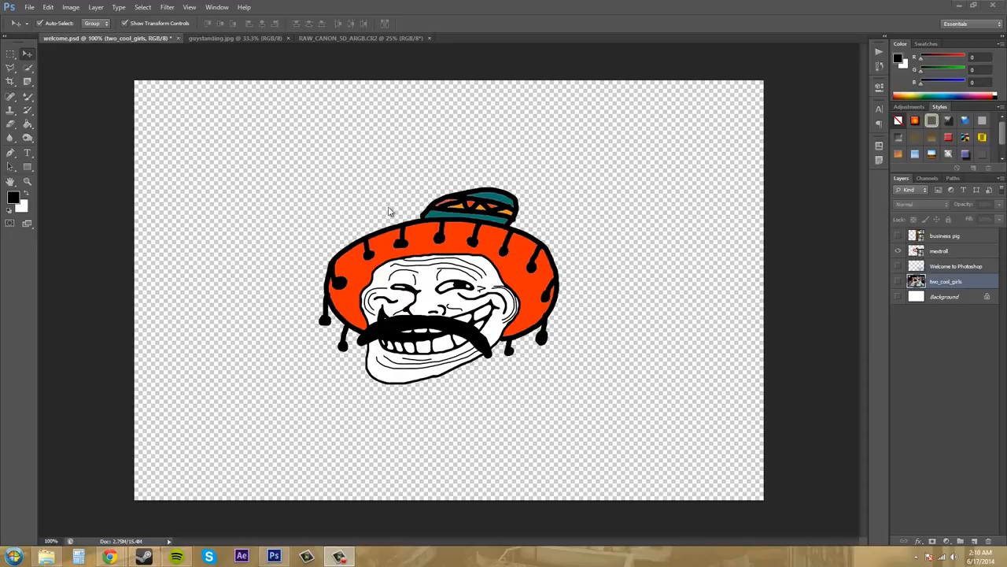
# - Place the colorscheme2 image into the document, commit it, and move the color strip up above the sombrero face
pyautogui.click(27, 7)
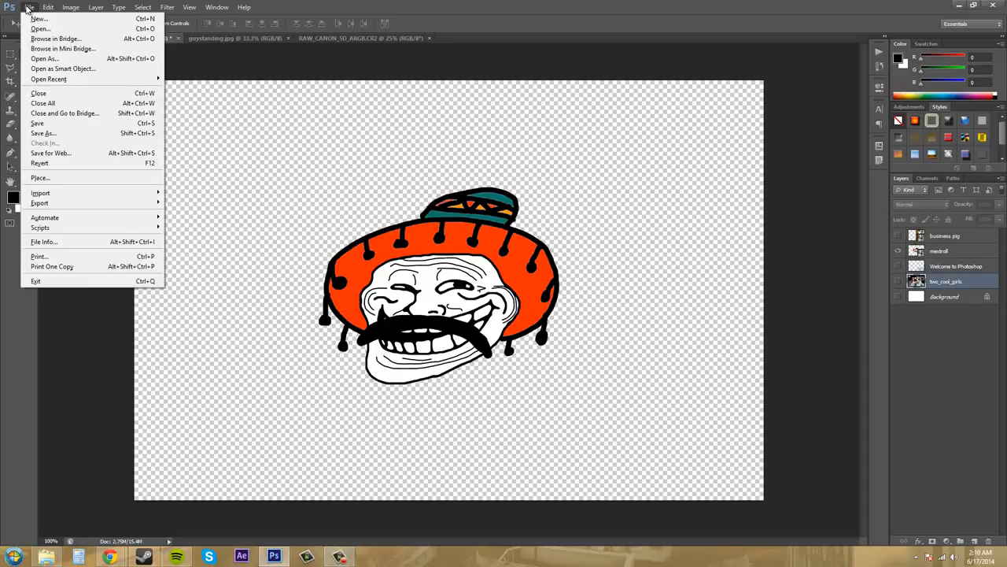
pyautogui.click(46, 178)
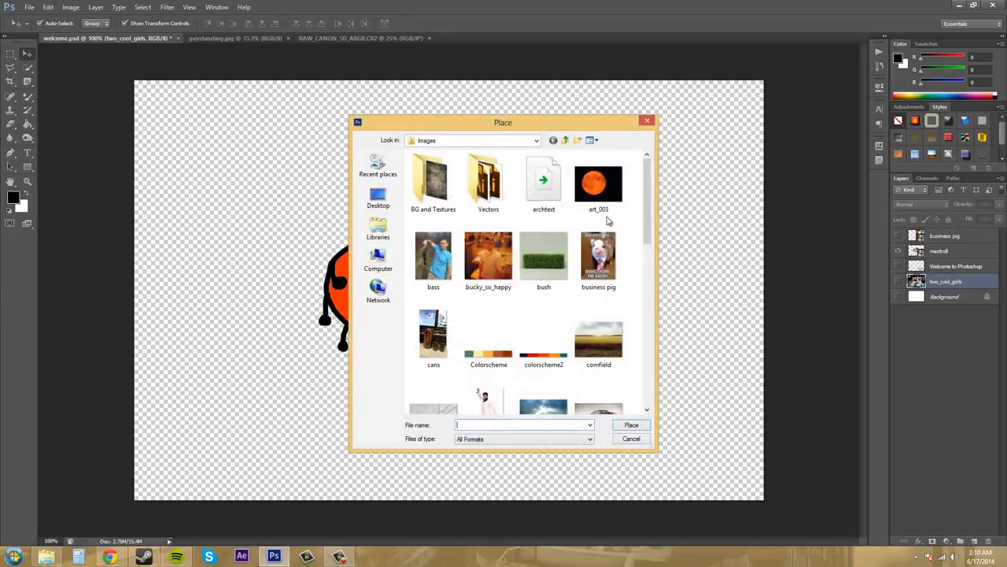
pyautogui.moveTo(653, 191); pyautogui.dragTo(653, 240)
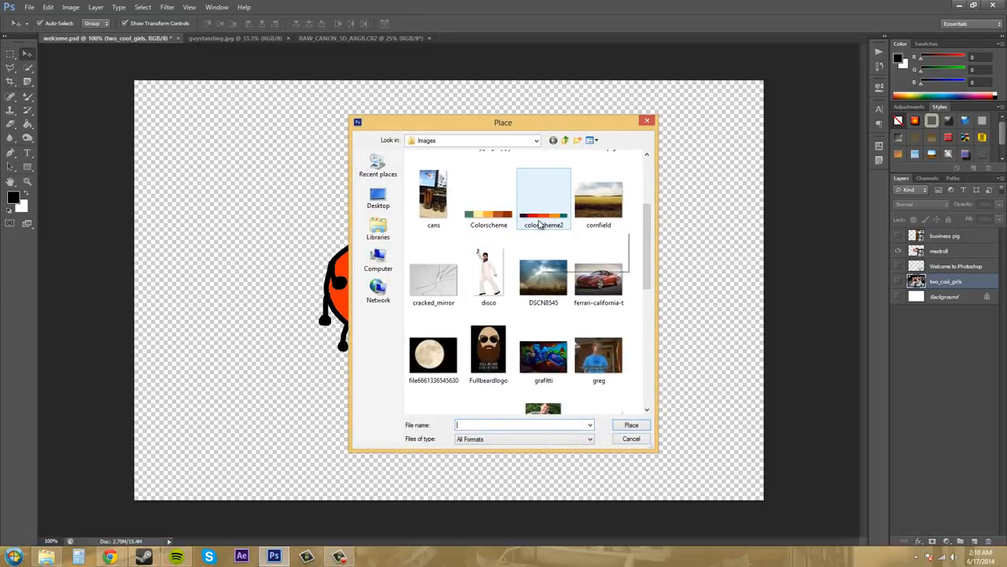
pyautogui.click(485, 222)
pyautogui.click(545, 209)
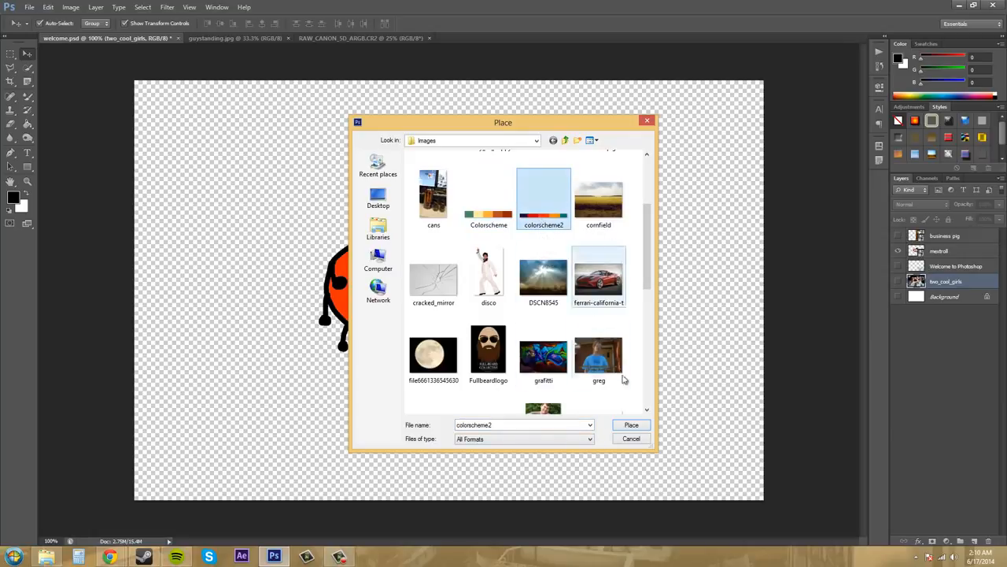
pyautogui.click(632, 425)
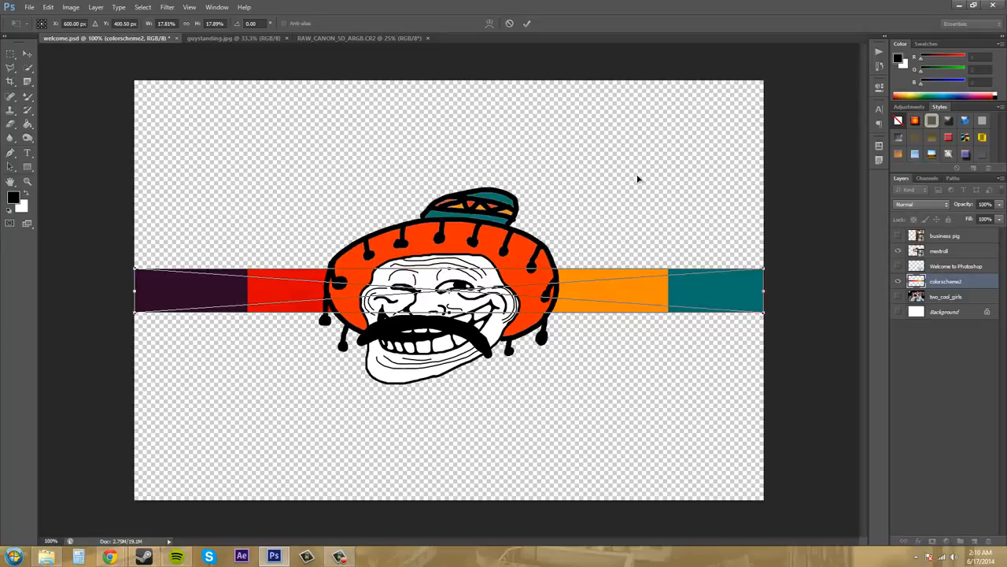
pyautogui.press('Return')
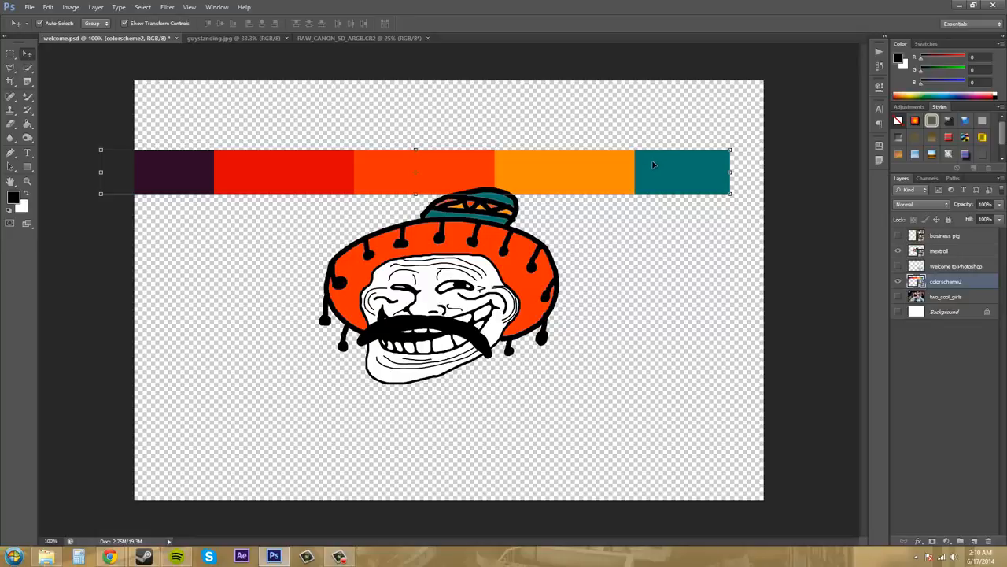
# - Try scaling the colorscheme2 strip from its lower corner, undo the resize, and end the transform
pyautogui.click(733, 162)
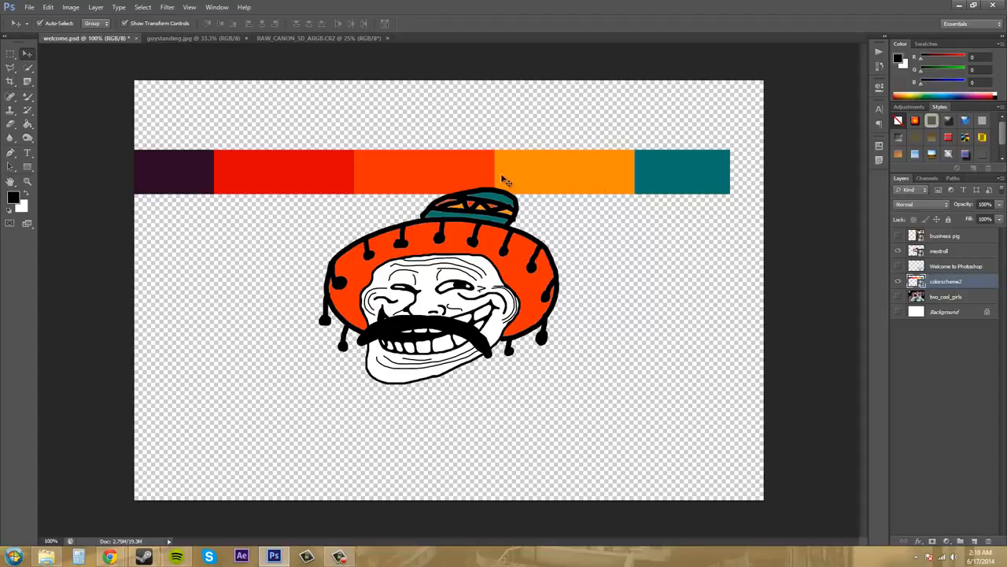
pyautogui.click(570, 180)
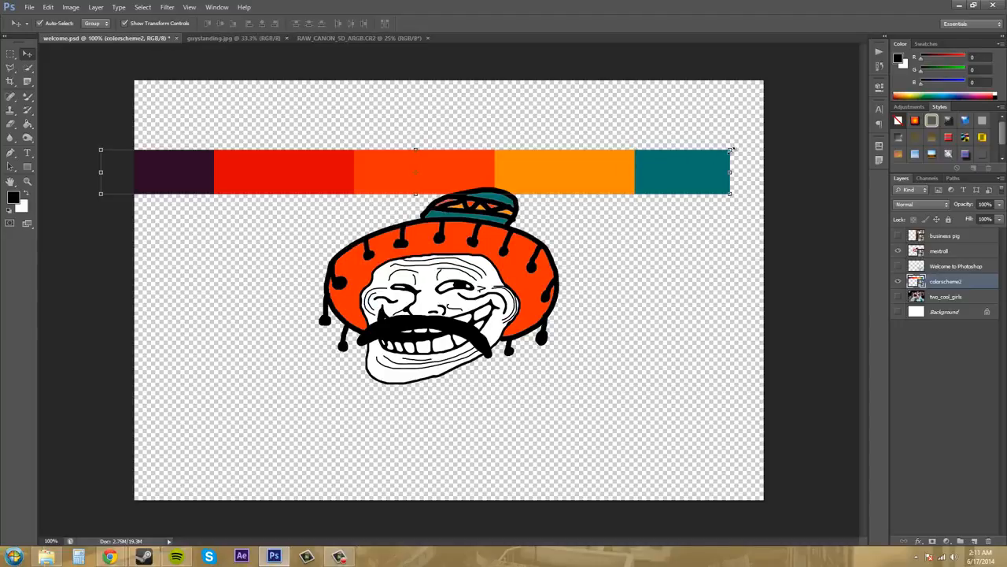
pyautogui.click(730, 194)
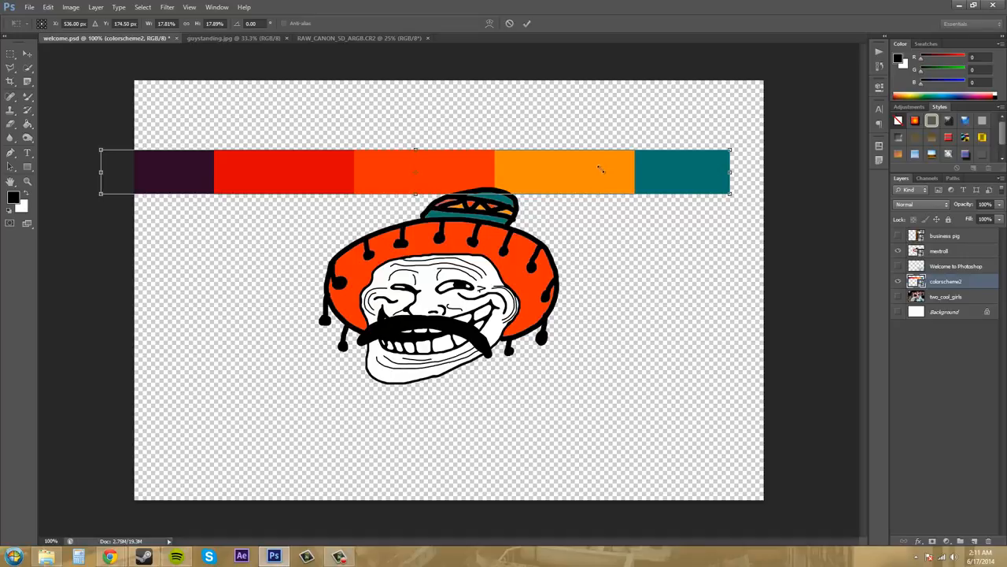
pyautogui.moveTo(731, 194); pyautogui.dragTo(707, 217)
pyautogui.hotkey('ctrl', 'z')
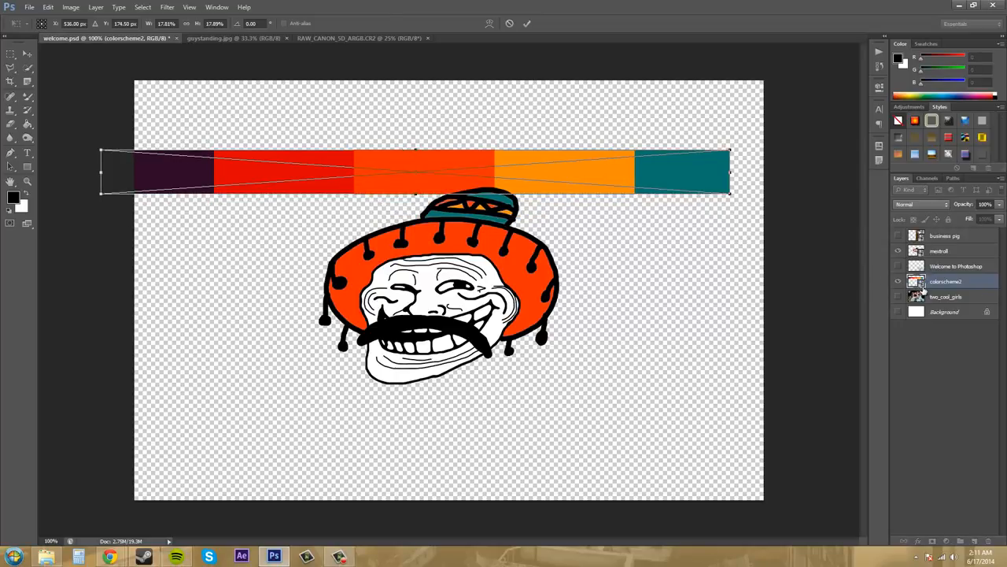
pyautogui.press('Return')
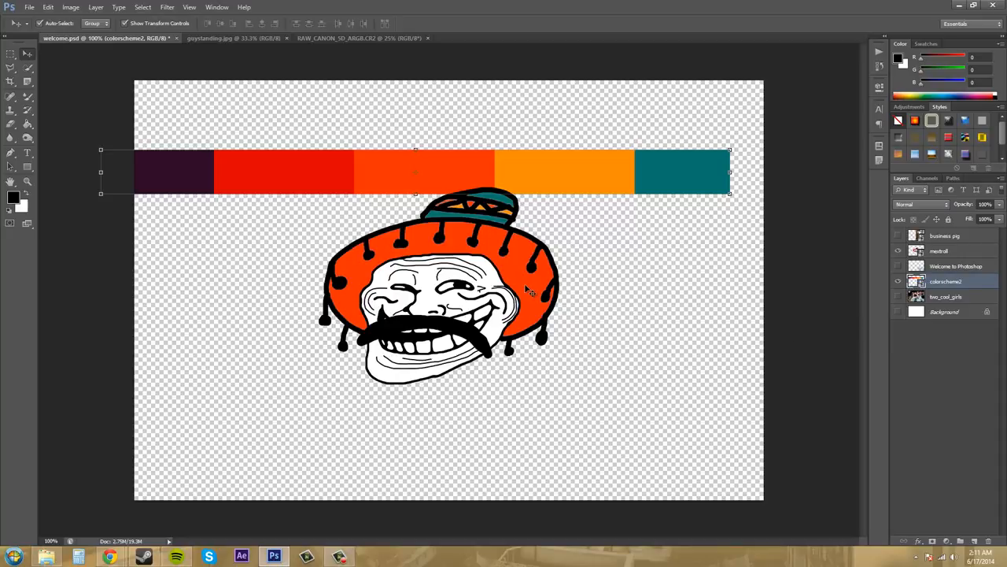
# - Show the two_cool_girls layer and hide the sombrero face and colorscheme2 layers
pyautogui.click(955, 297)
pyautogui.click(898, 296)
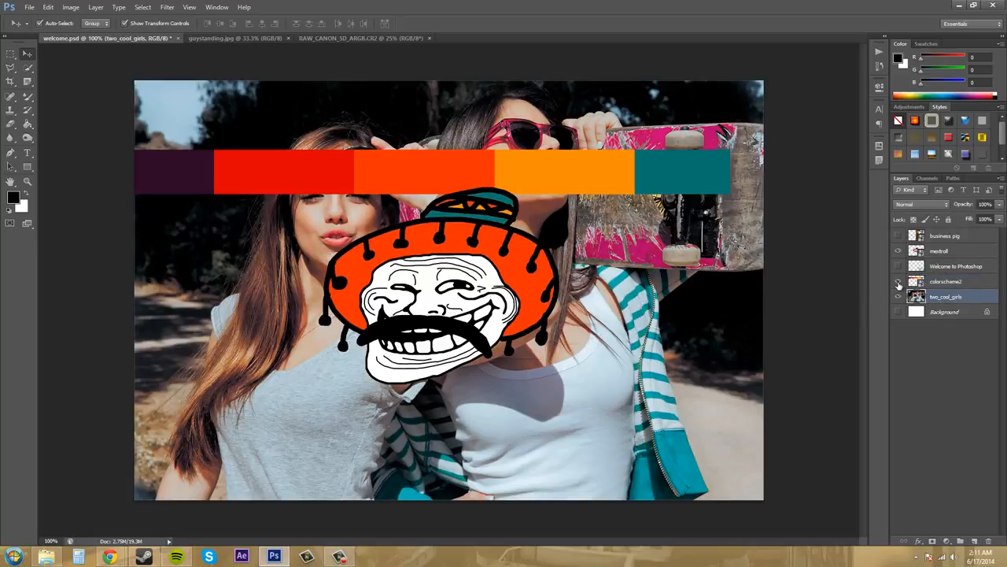
pyautogui.click(898, 251)
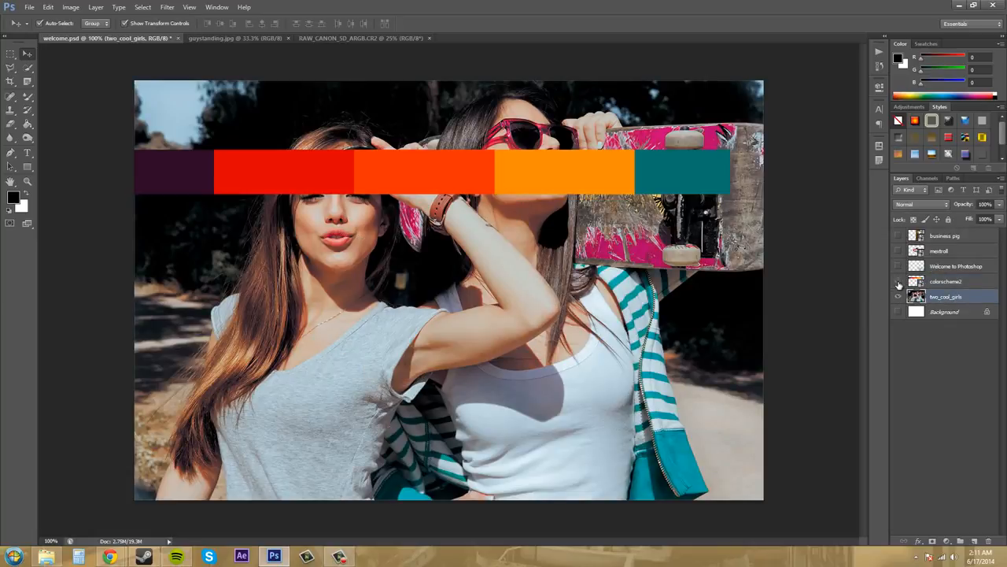
pyautogui.click(898, 282)
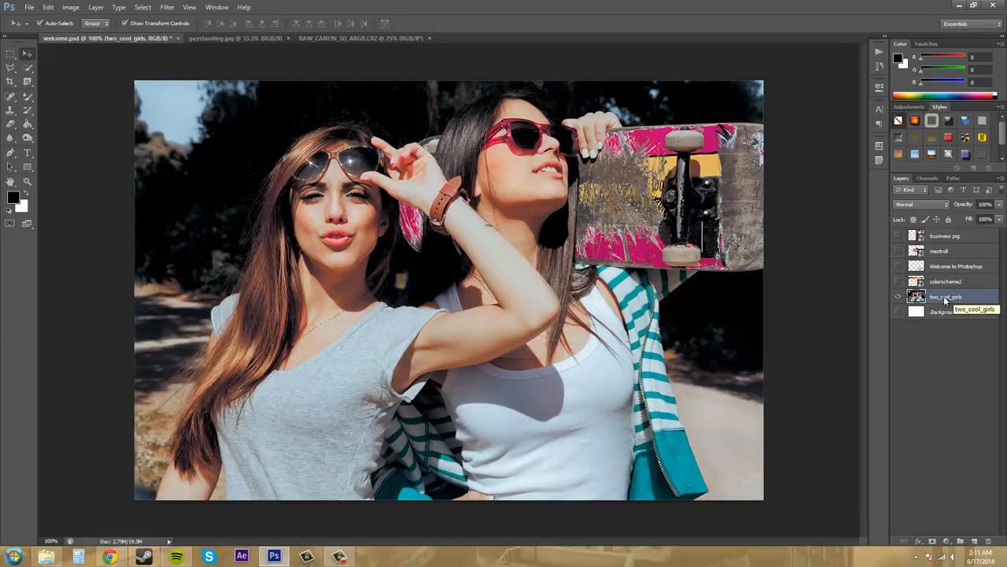
# - Convert the two_cool_girls layer to a smart object
pyautogui.rightClick(946, 299)
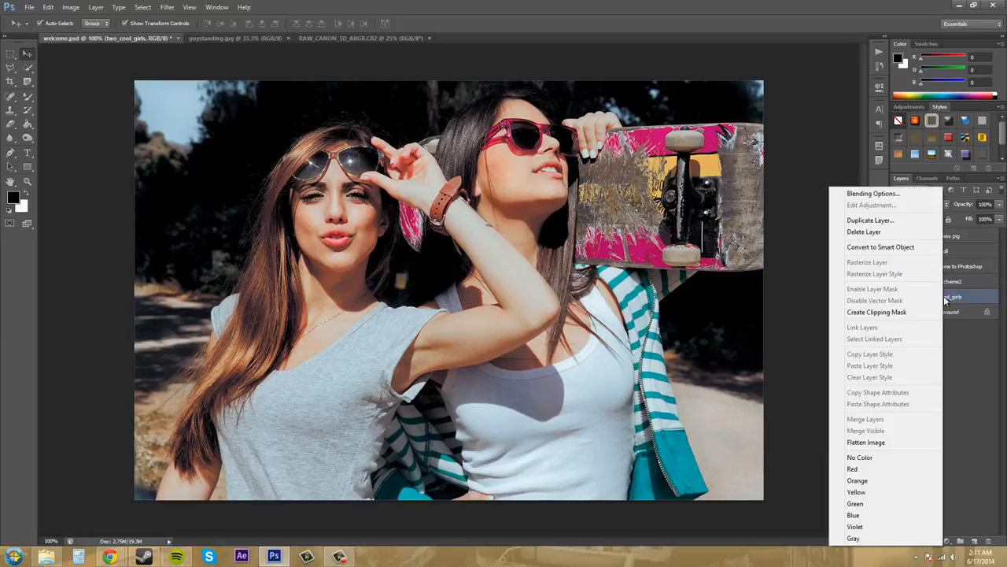
pyautogui.click(880, 248)
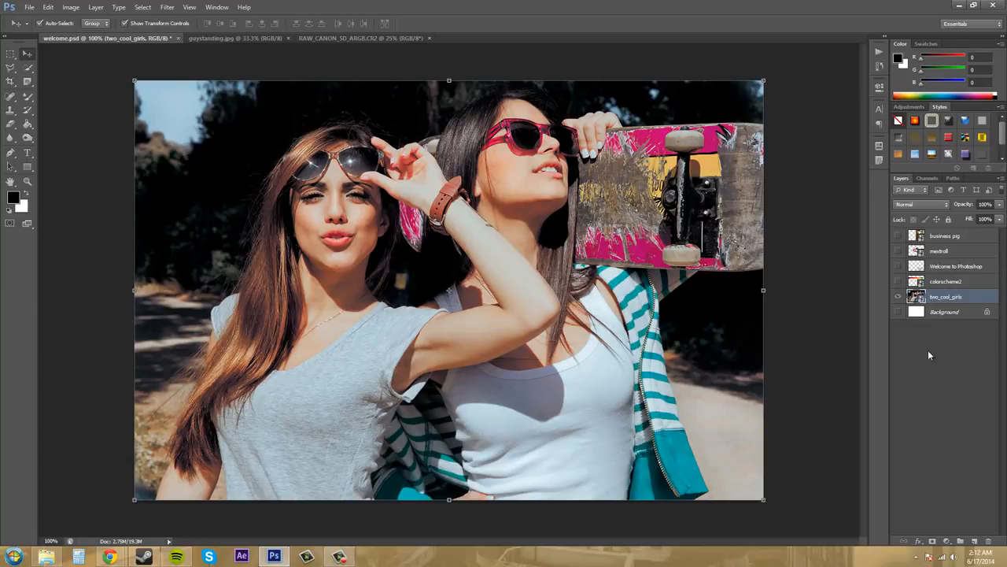
pyautogui.click(1002, 181)
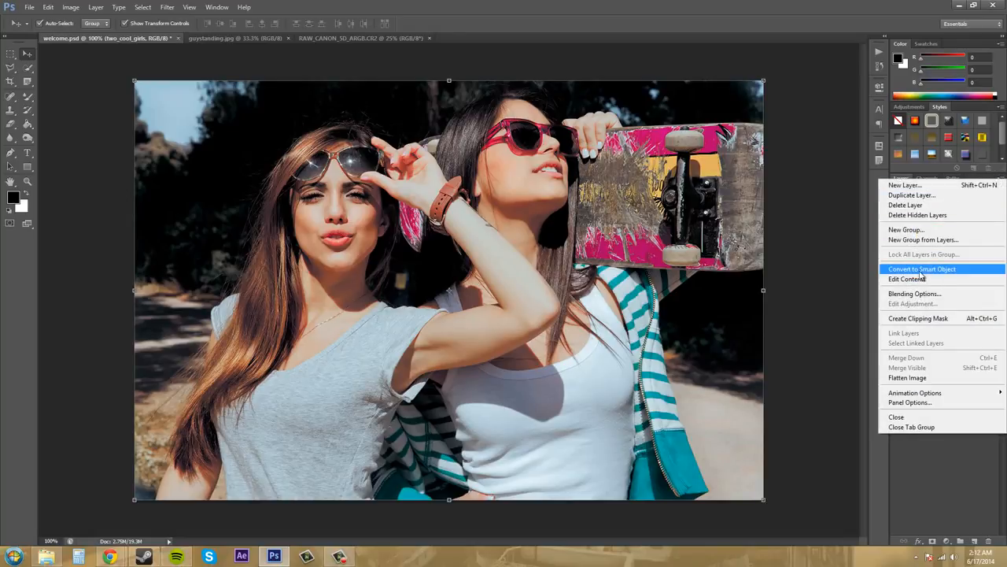
pyautogui.click(947, 481)
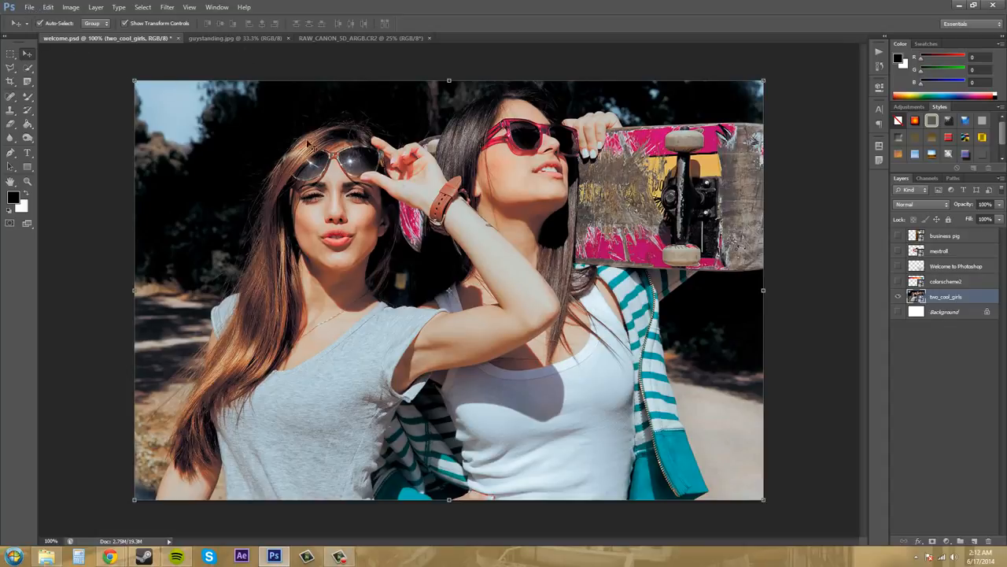
# - Open the joby image from the Images folder as a smart object in its own document
pyautogui.click(940, 283)
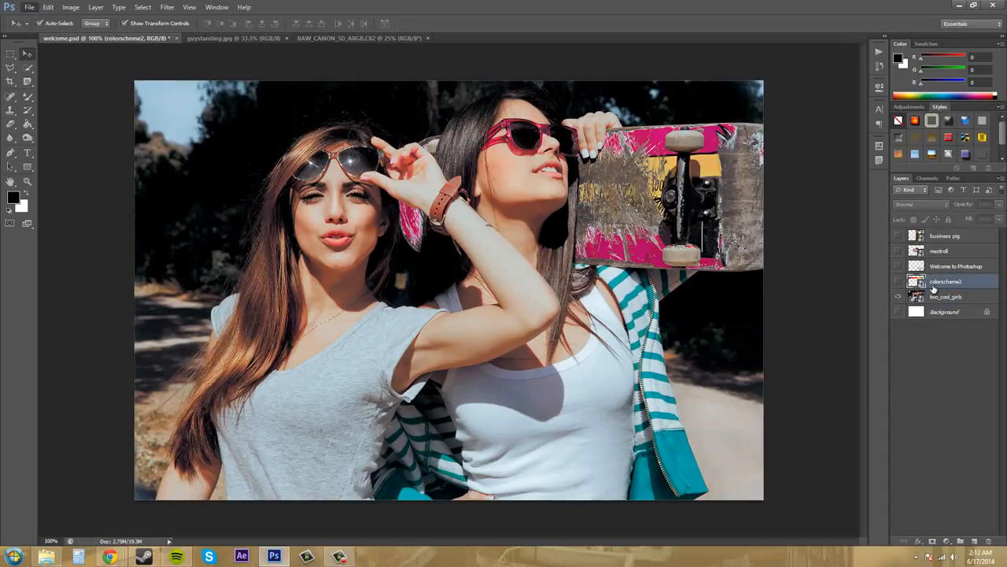
pyautogui.click(29, 8)
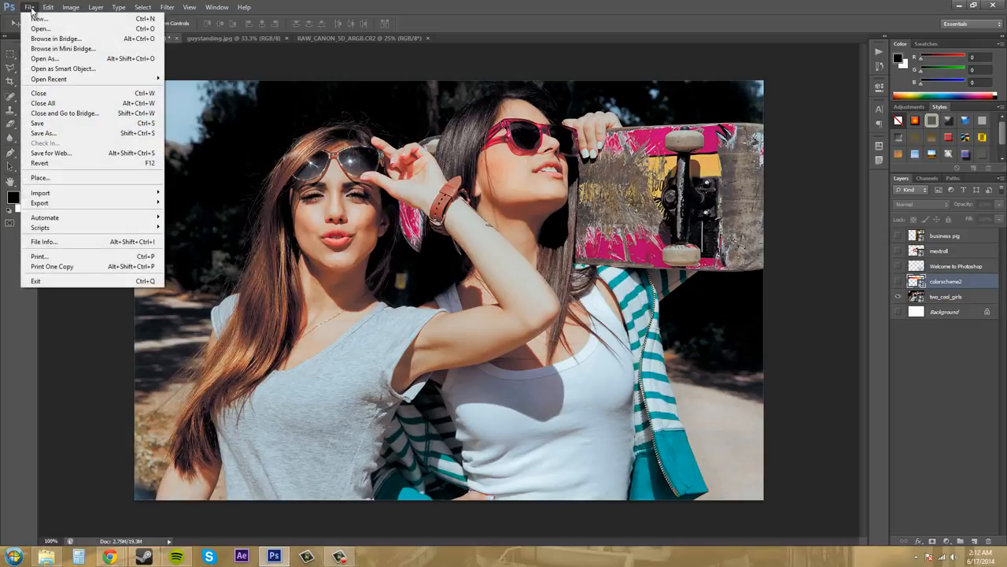
pyautogui.click(67, 69)
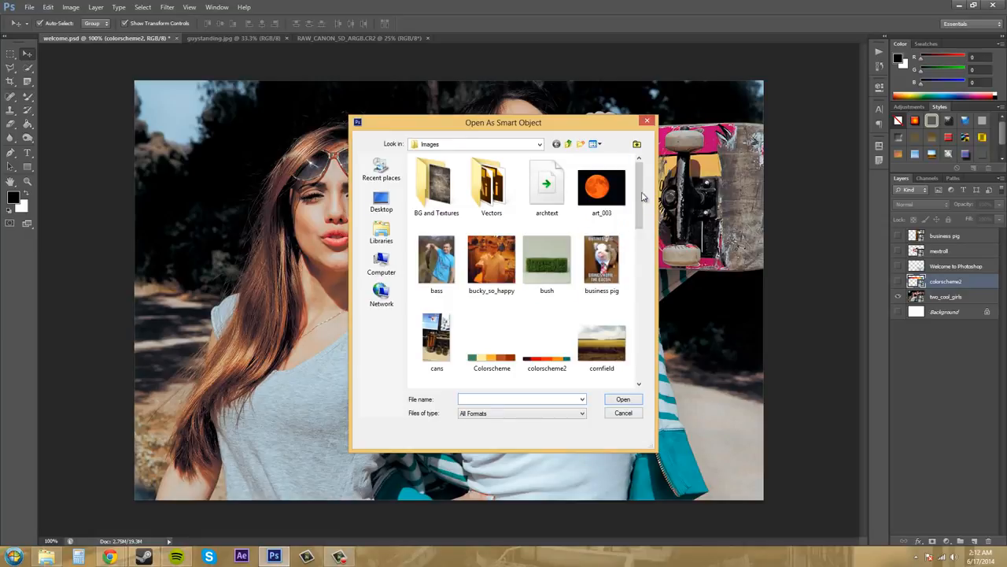
pyautogui.moveTo(645, 201); pyautogui.dragTo(648, 286)
pyautogui.click(559, 249)
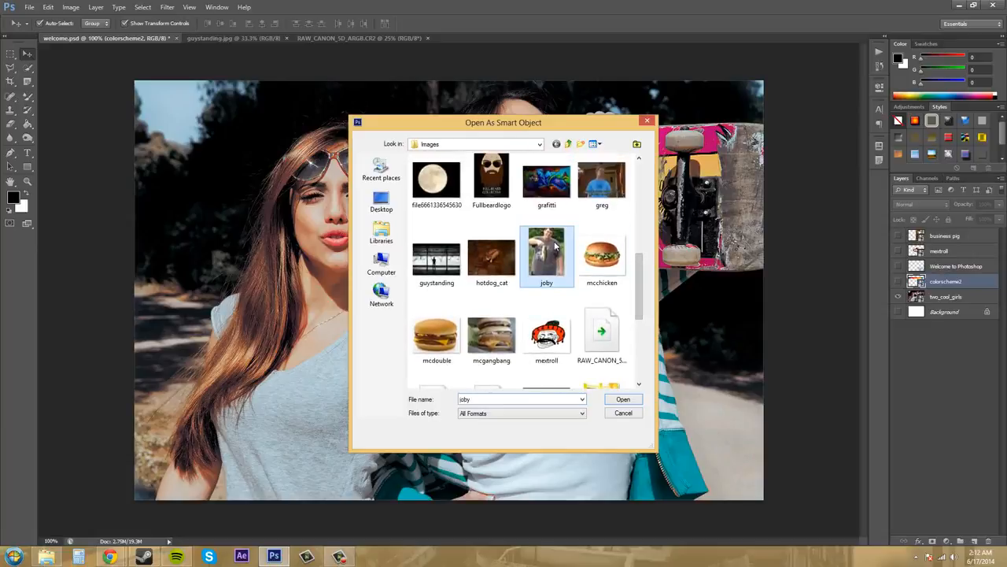
pyautogui.click(625, 400)
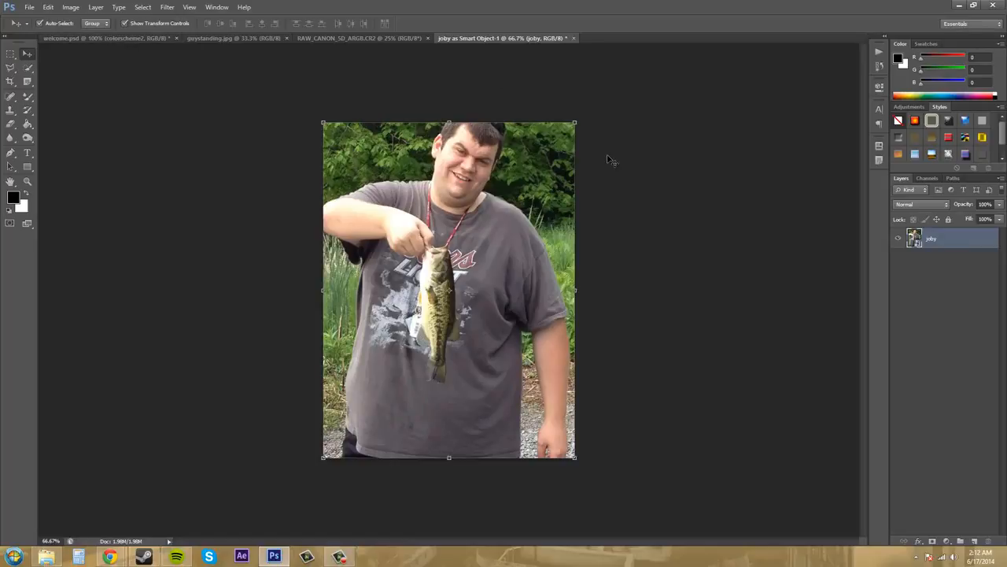
# - Return to welcome.psd and open the two_cool_girls smart object's contents for editing, turning off the reminder about saving
pyautogui.click(142, 39)
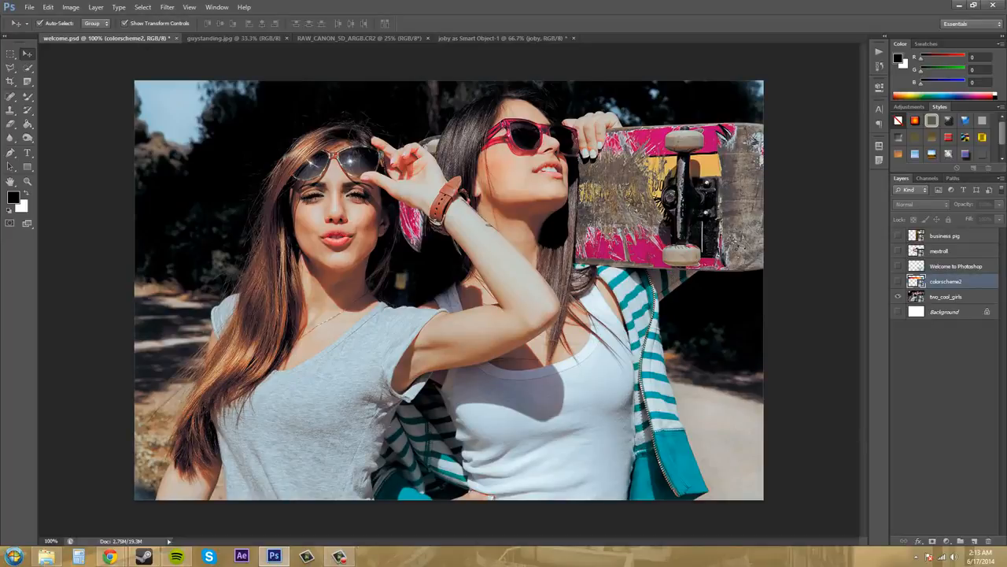
pyautogui.click(748, 362)
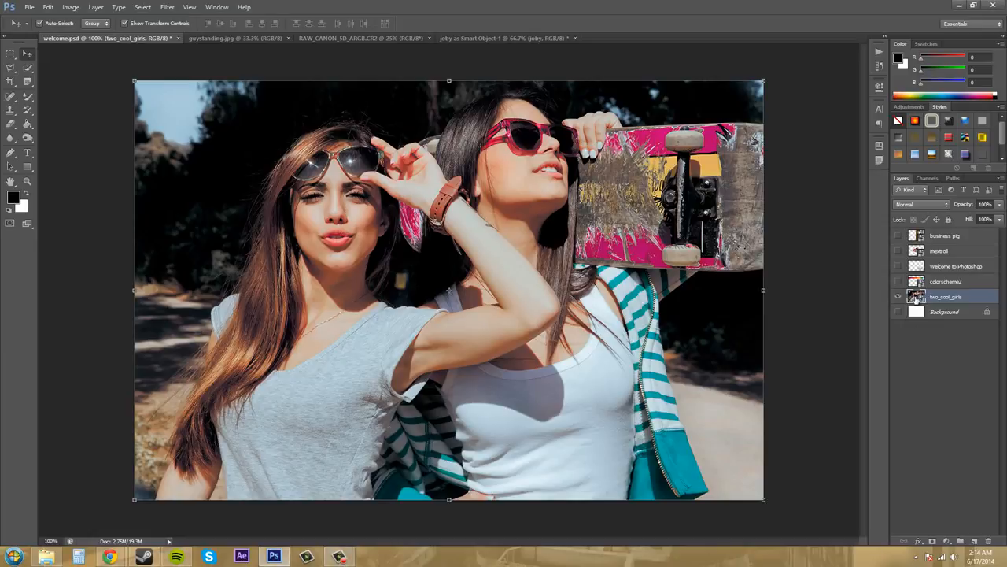
pyautogui.doubleClick(915, 297)
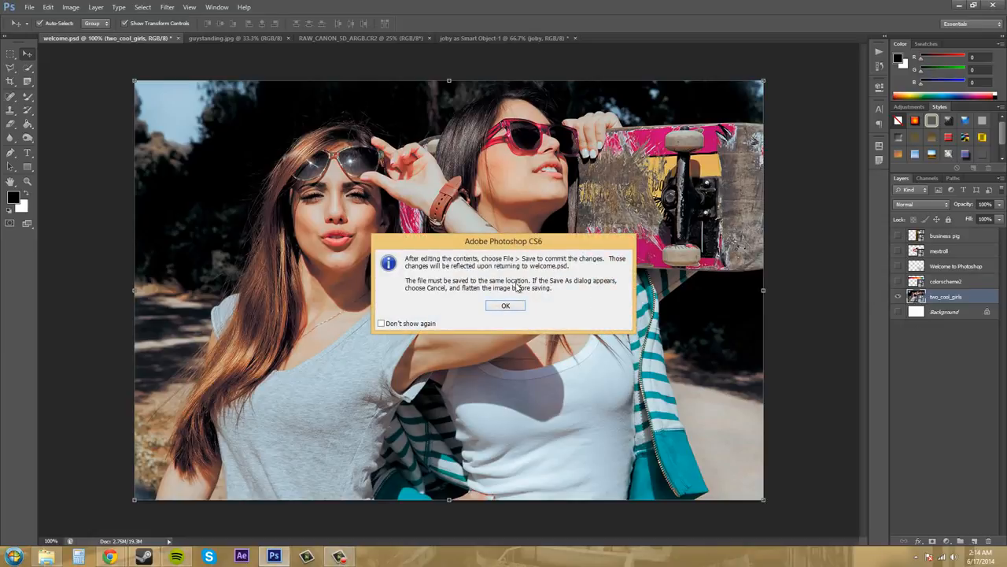
pyautogui.click(381, 323)
pyautogui.click(505, 307)
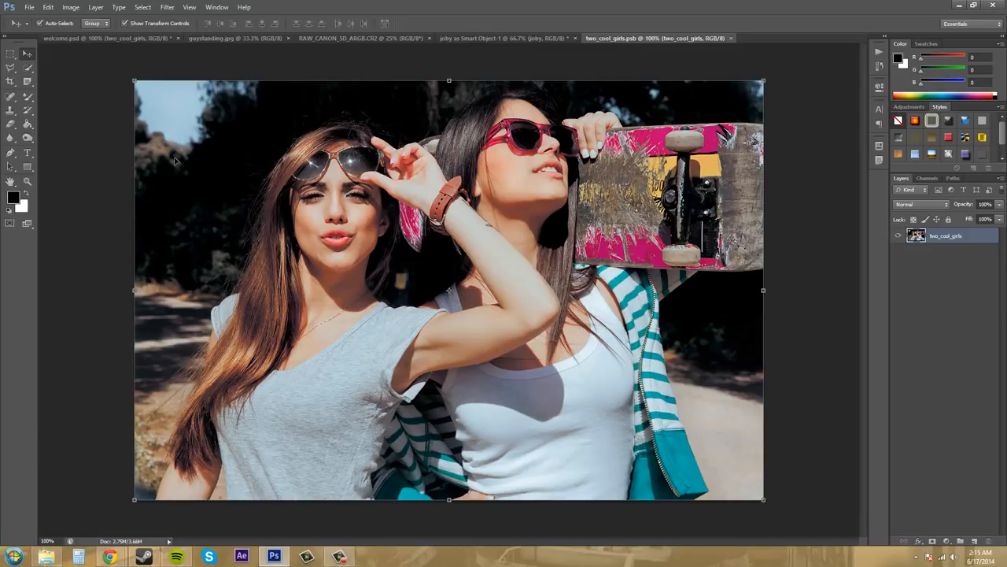
# - Crop two_cool_girls.psb to the face of the woman in the gray shirt, rotating the image slightly clockwise
pyautogui.click(11, 81)
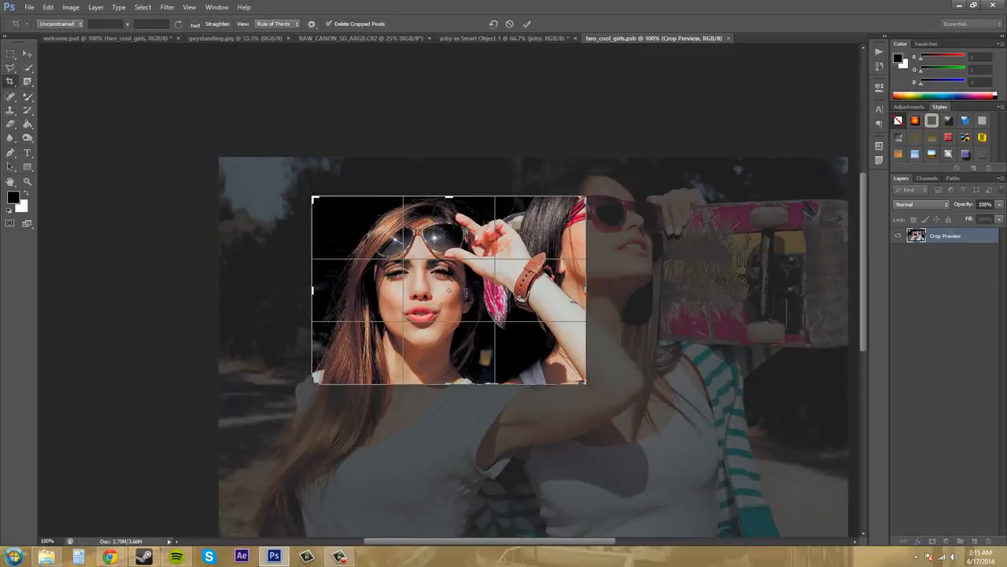
pyautogui.moveTo(470, 286)
pyautogui.mouseDown()
pyautogui.moveTo(481, 275)
pyautogui.moveTo(487, 291)
pyautogui.mouseUp()
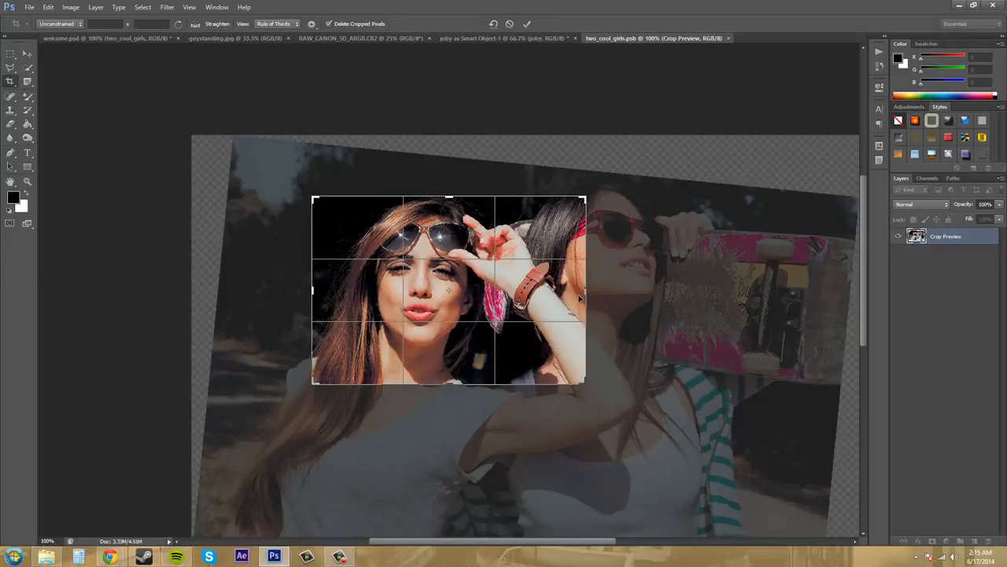
pyautogui.press('Return')
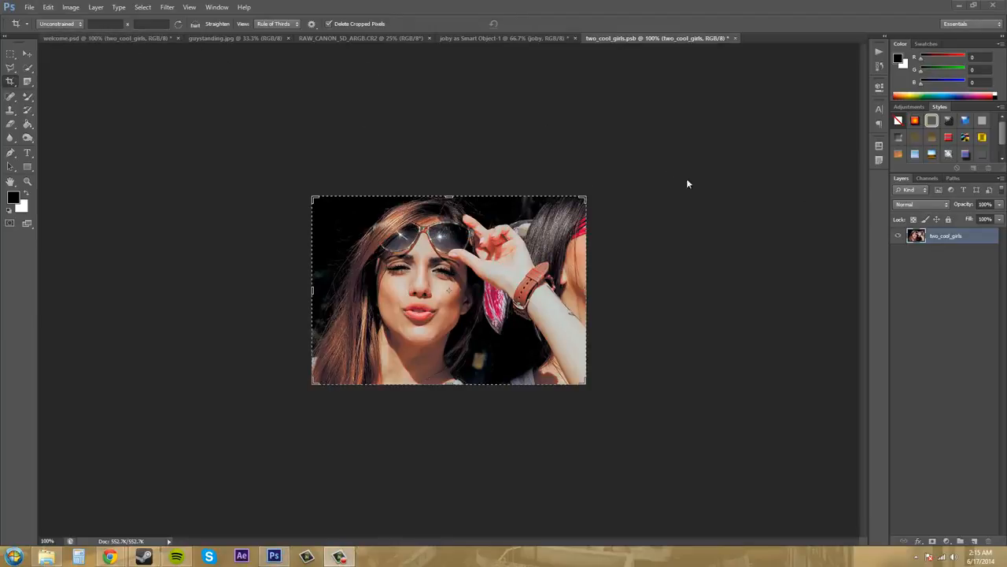
# - Save the cropped smart object contents and return to welcome.psd to see the updated layer
pyautogui.click(30, 9)
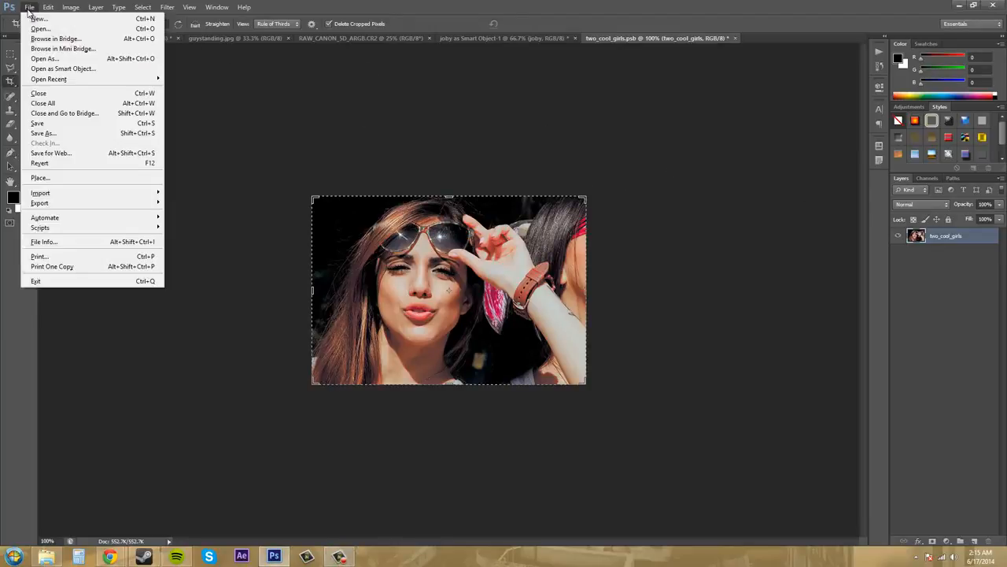
pyautogui.click(41, 123)
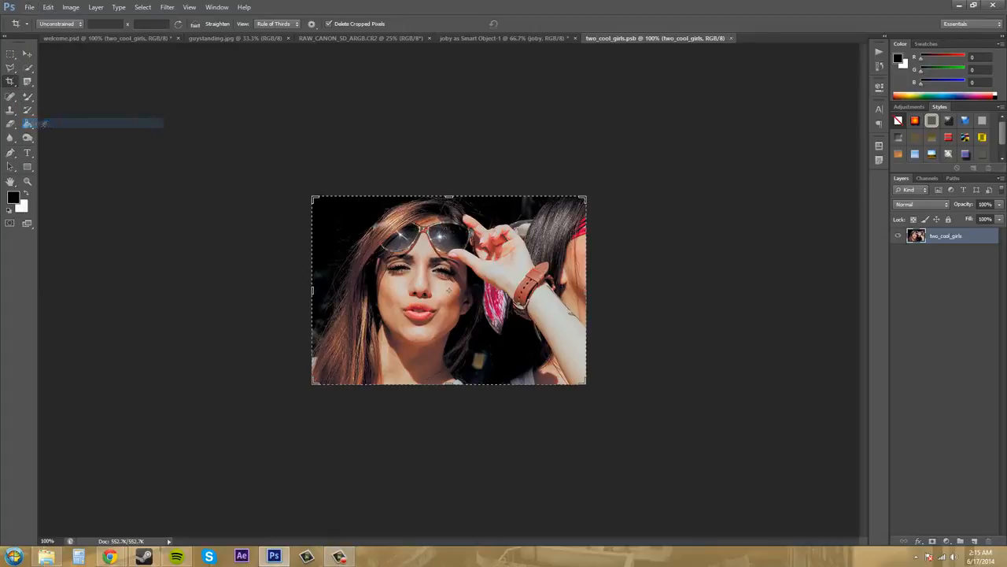
pyautogui.click(92, 39)
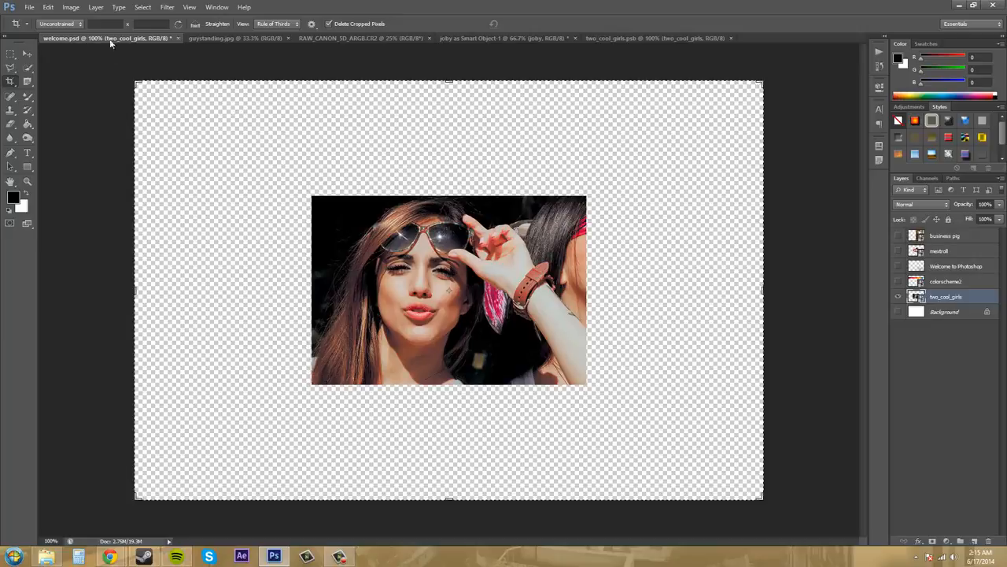
# - Close guystanding.jpg, RAW_CANON_5D_ARGB.CR2 and the joby smart object document, discarding unsaved changes
pyautogui.click(625, 42)
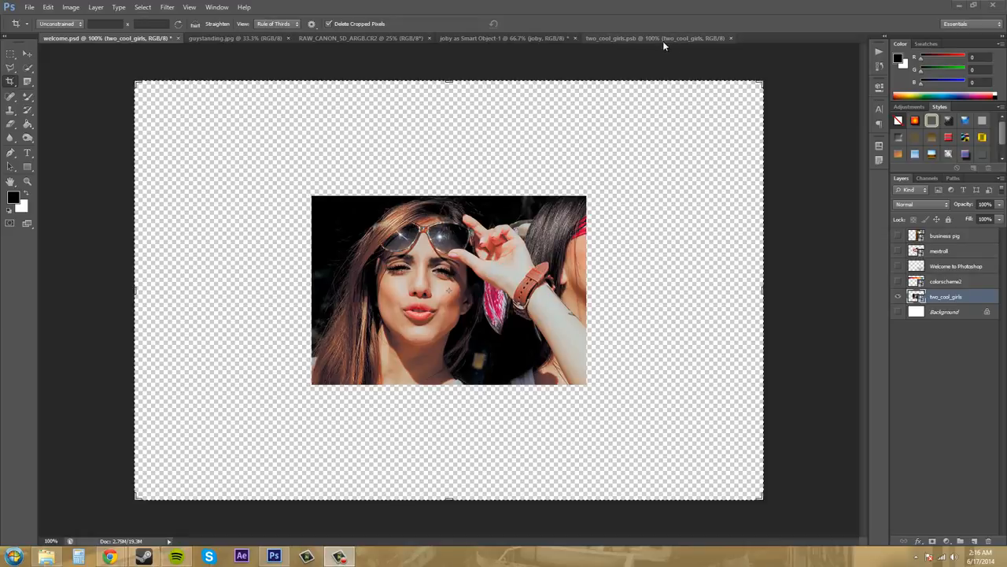
pyautogui.click(288, 38)
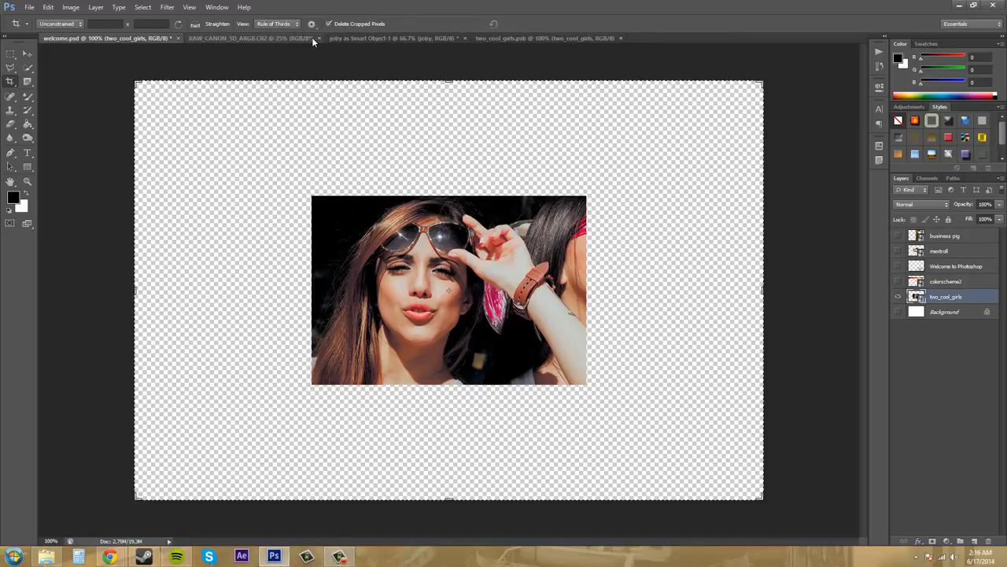
pyautogui.click(318, 37)
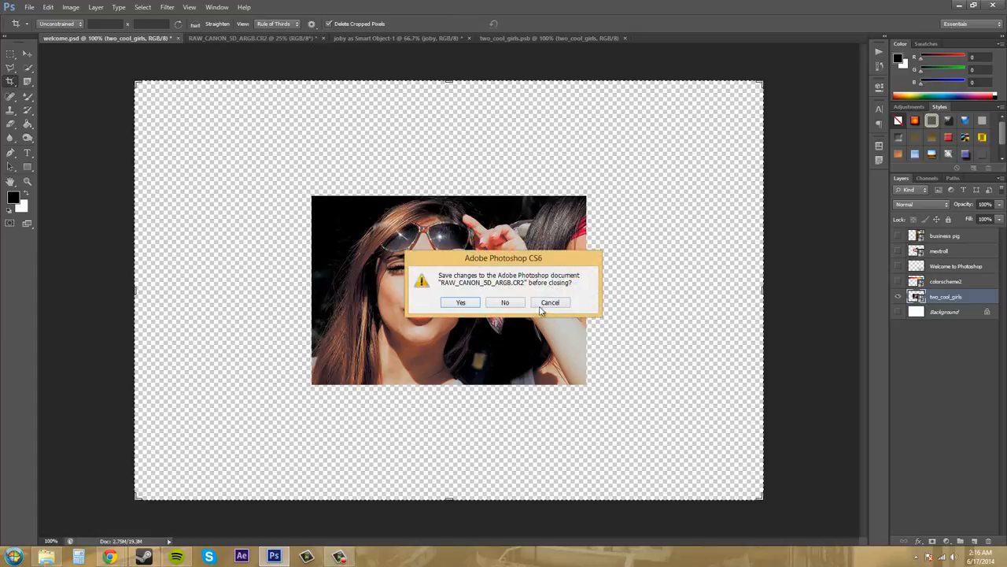
pyautogui.click(505, 303)
pyautogui.click(264, 37)
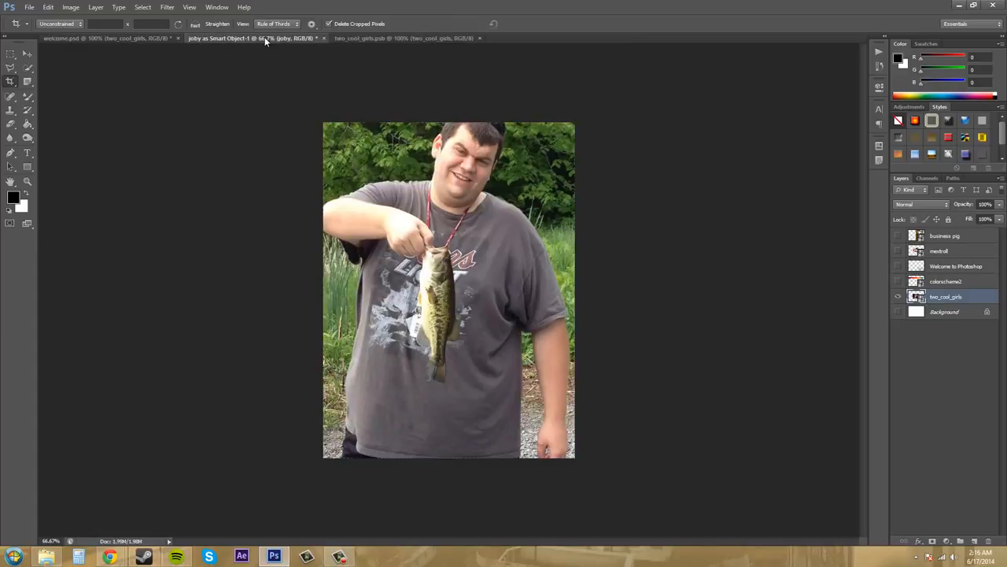
pyautogui.click(323, 37)
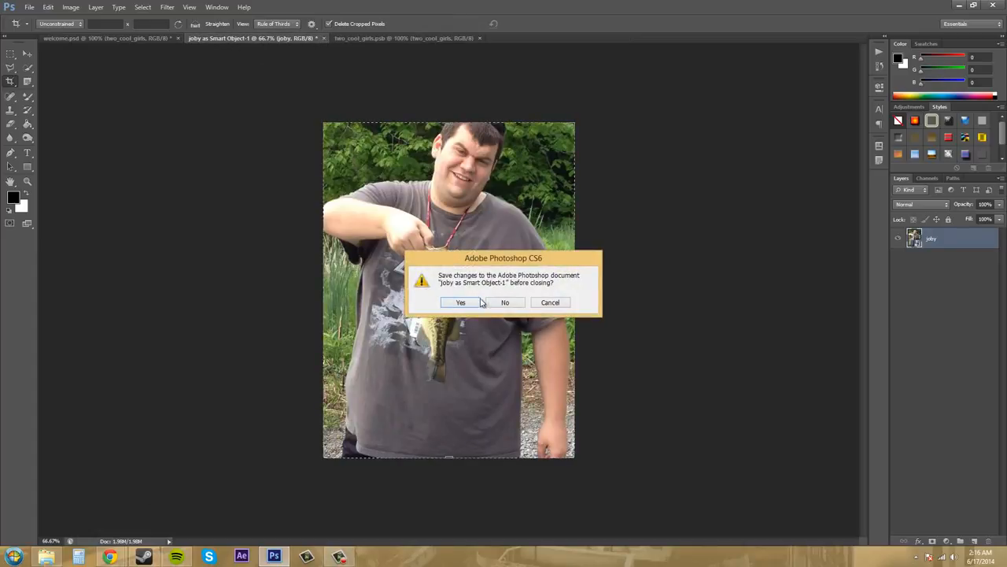
pyautogui.click(506, 302)
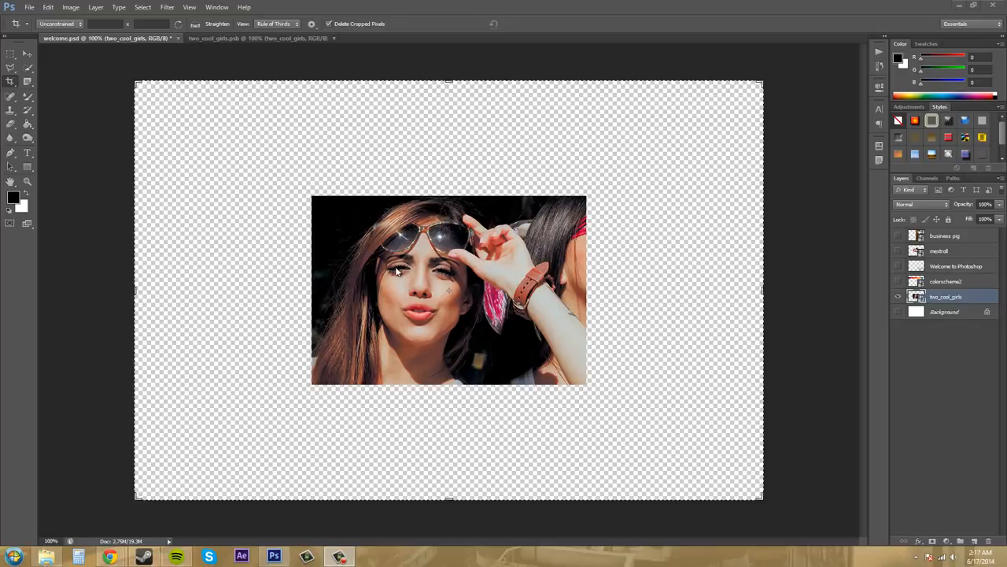
# - Rasterize the two_cool_girls layer in welcome.psd, and swap visibility so only the selected colorscheme2 layer is shown
pyautogui.rightClick(969, 302)
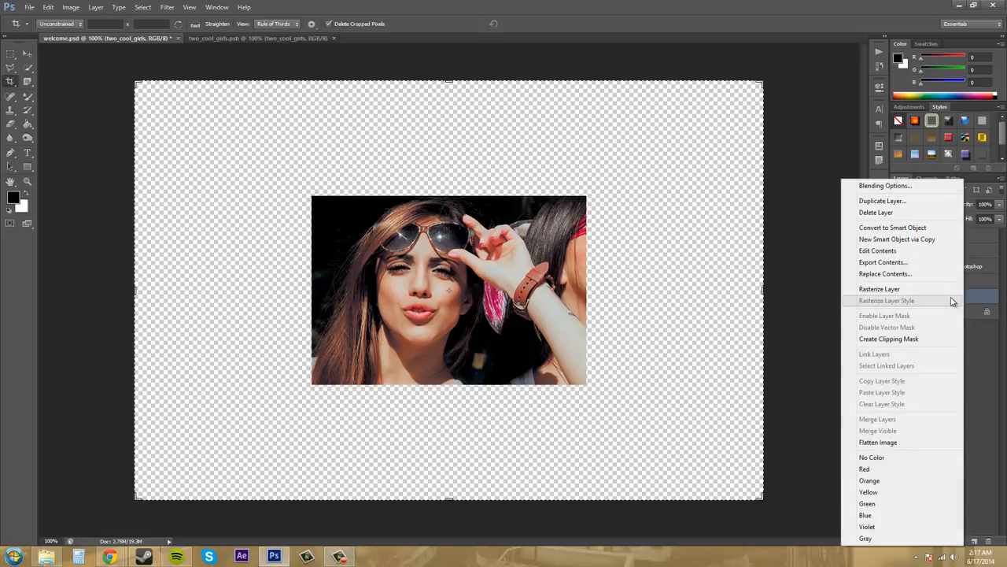
pyautogui.click(884, 291)
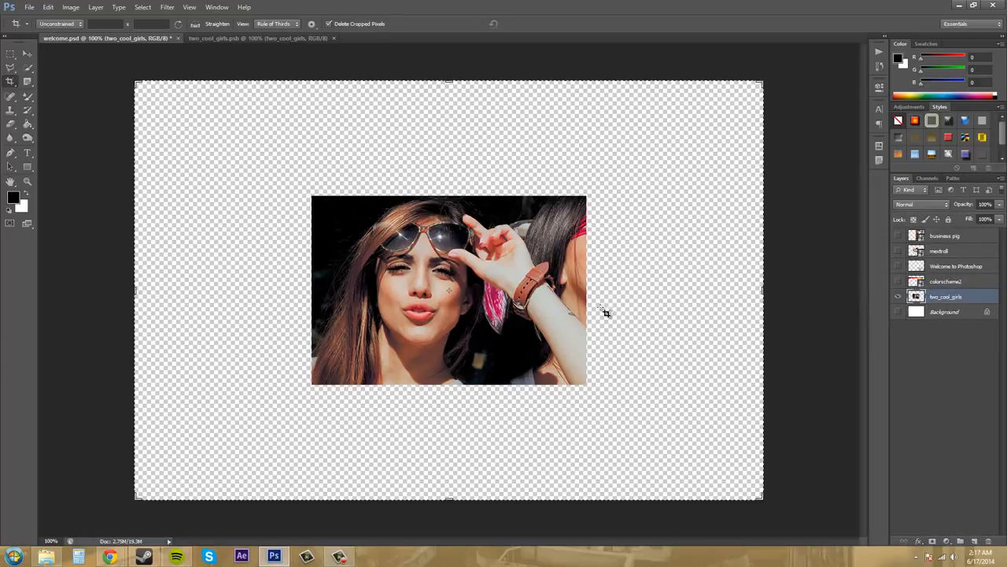
pyautogui.click(960, 283)
pyautogui.click(899, 298)
pyautogui.click(898, 282)
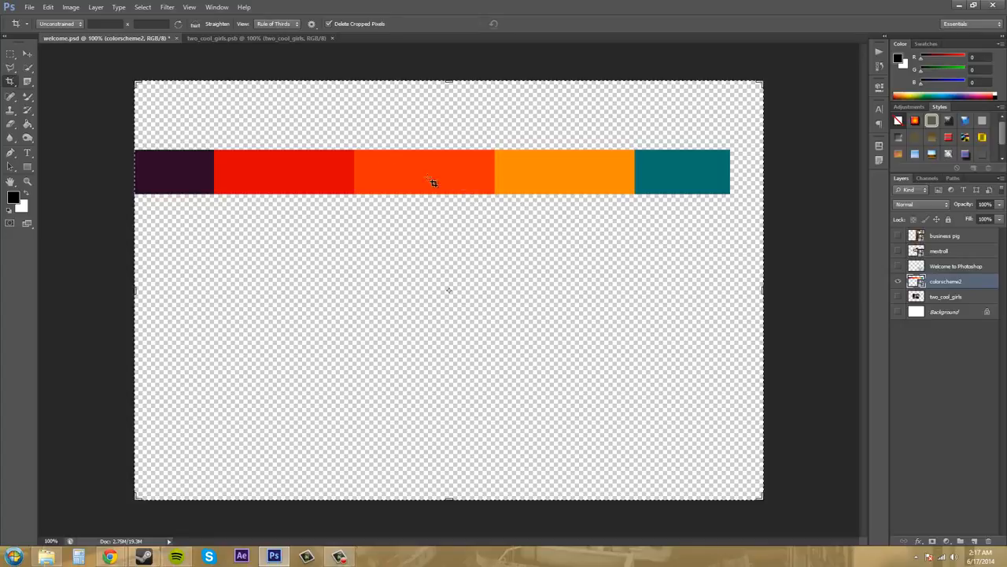
# - Try to darken the color bar on the colorscheme2 smart object with the Burn tool, declining to rasterize it
pyautogui.click(27, 53)
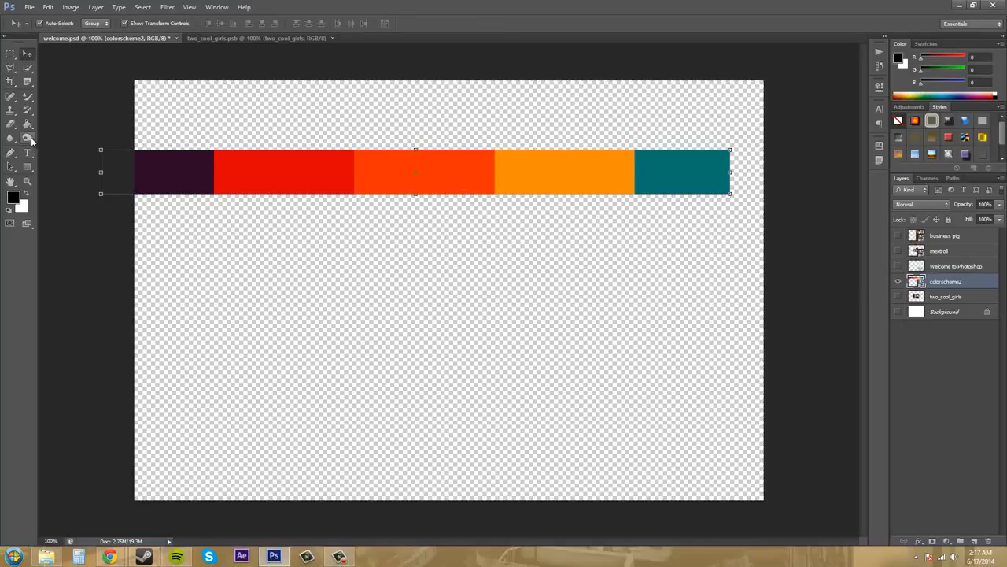
pyautogui.click(29, 138)
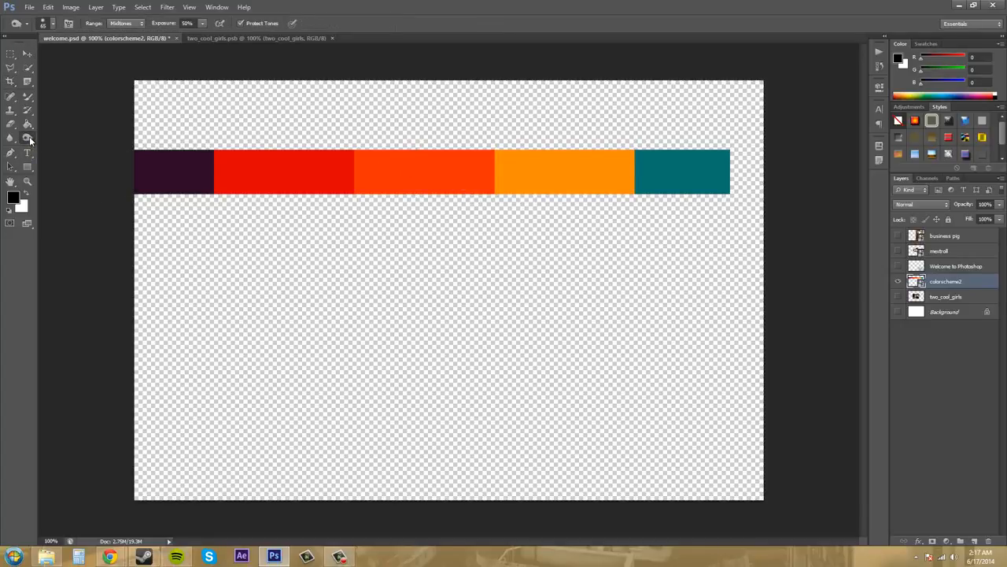
pyautogui.rightClick(29, 140)
pyautogui.click(59, 147)
pyautogui.click(225, 181)
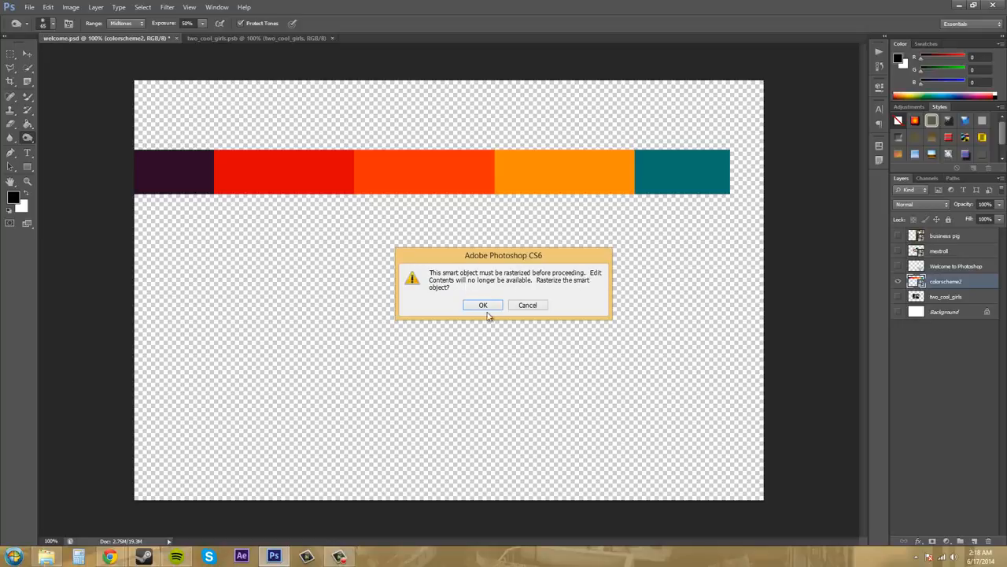
pyautogui.click(532, 308)
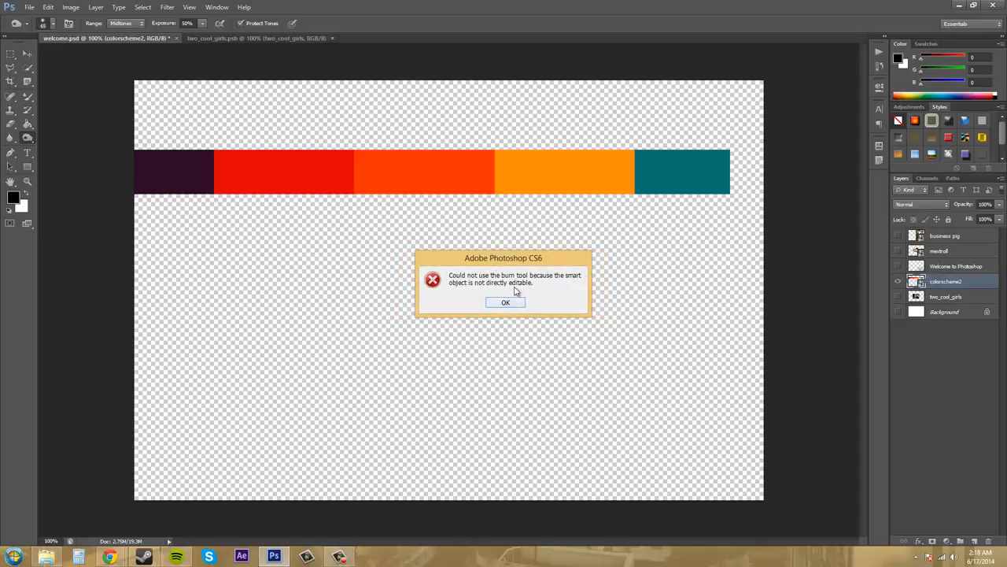
pyautogui.click(512, 303)
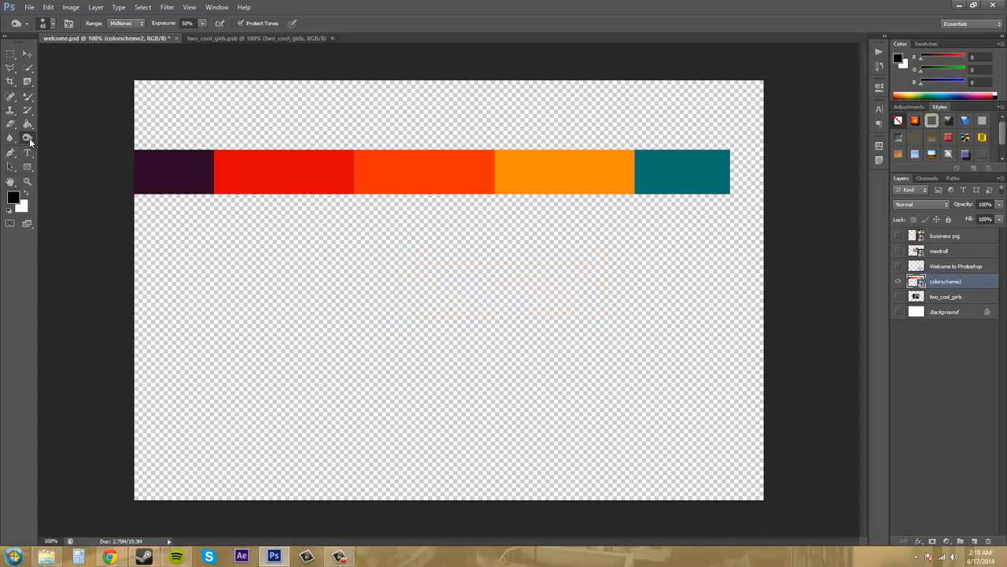
pyautogui.rightClick(29, 140)
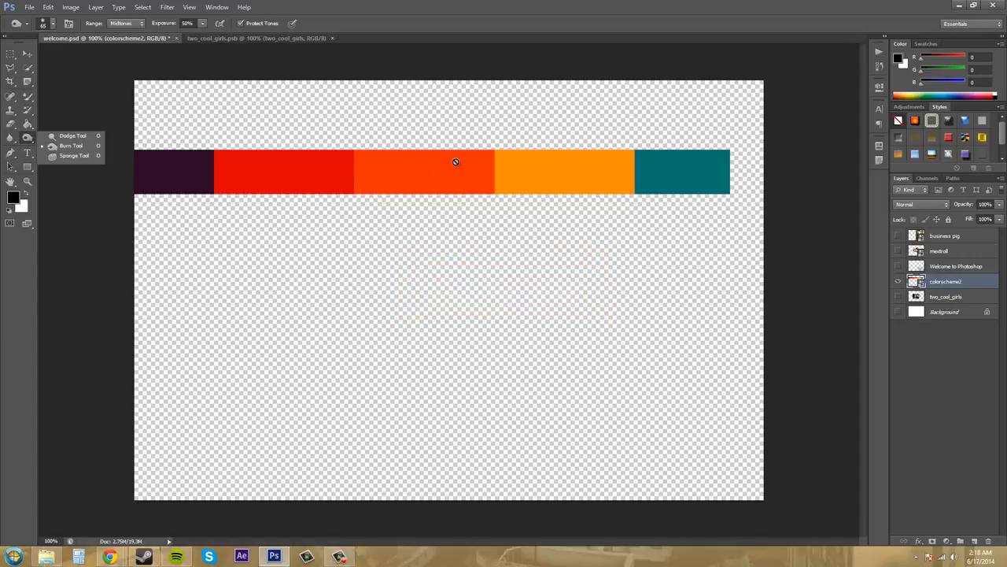